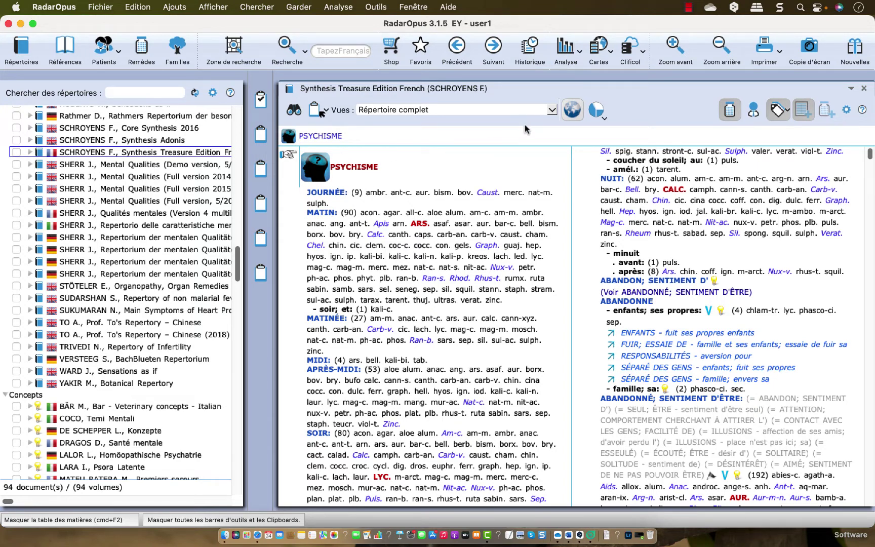
- Show English as an additional language alongside French in the Synthesis Treasure Edition French repertory
left_click(569, 111)
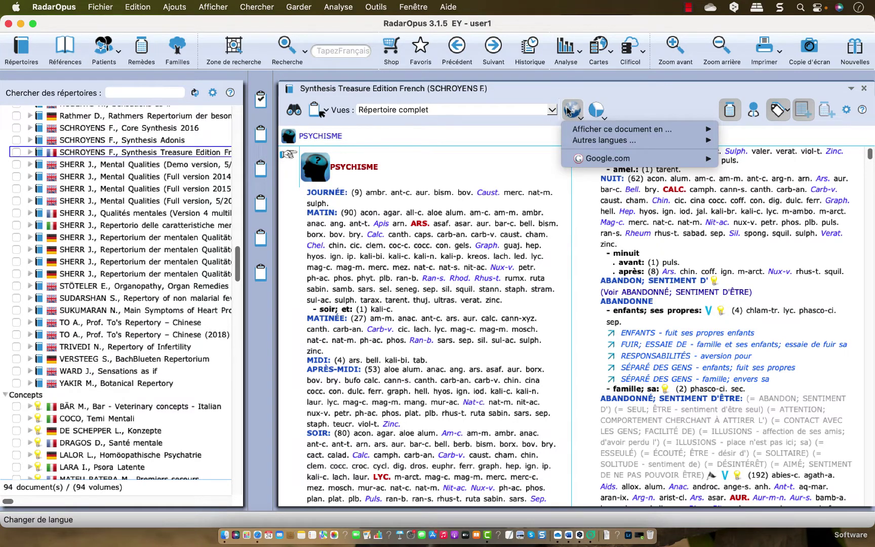
mouse_move(594, 142)
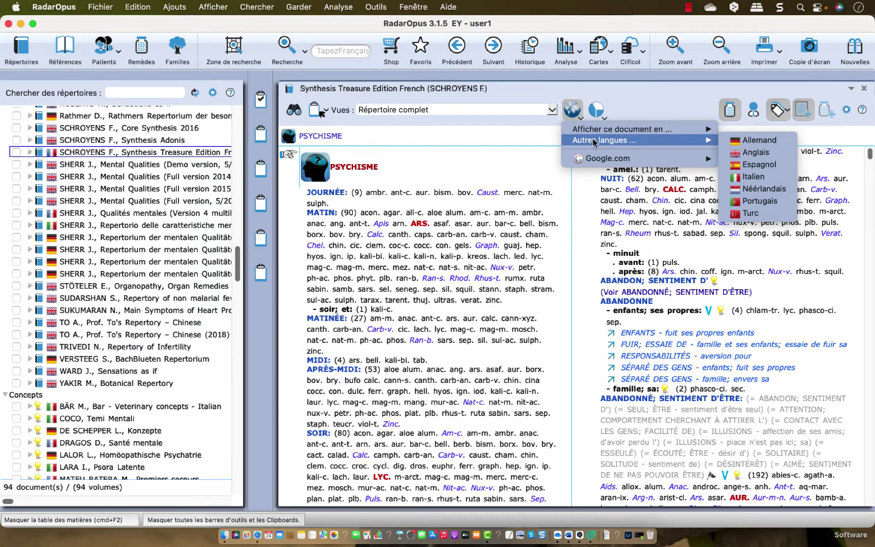
left_click(764, 152)
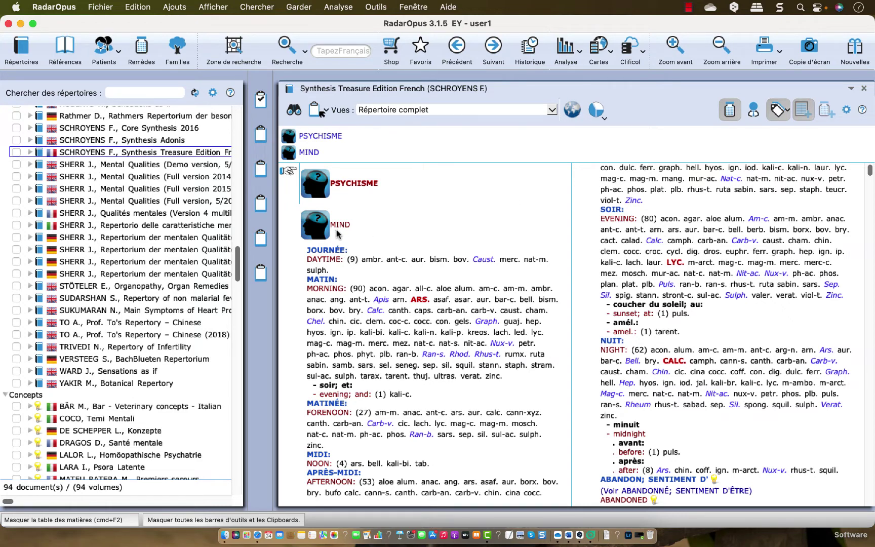
- Switch the repertory's main display language to English
left_click(575, 109)
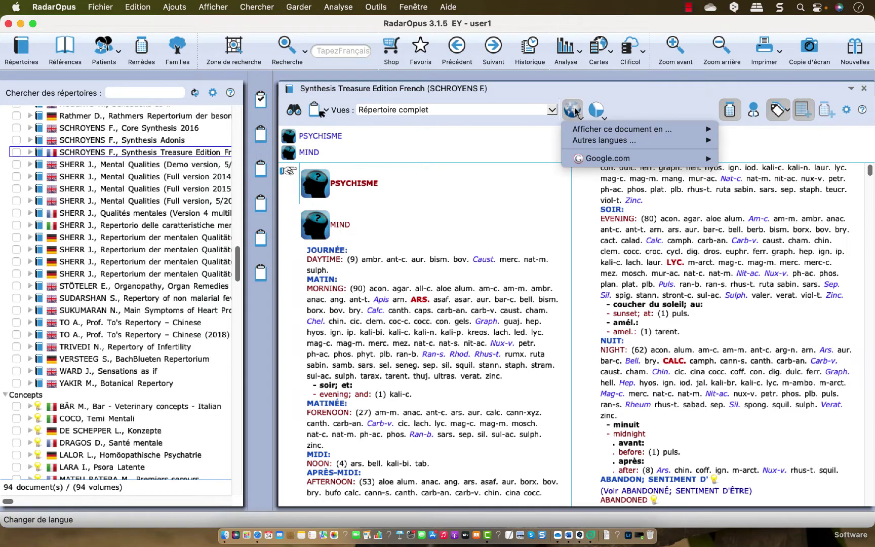
mouse_move(635, 129)
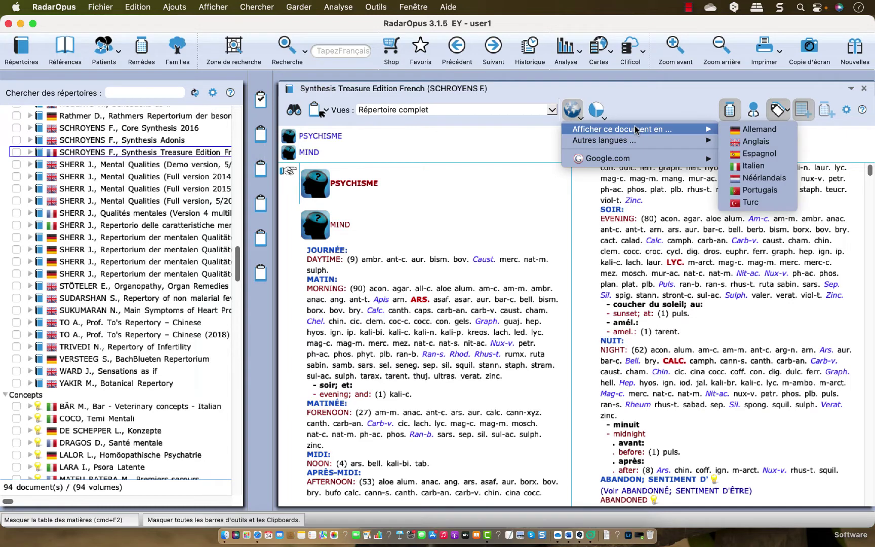
left_click(762, 143)
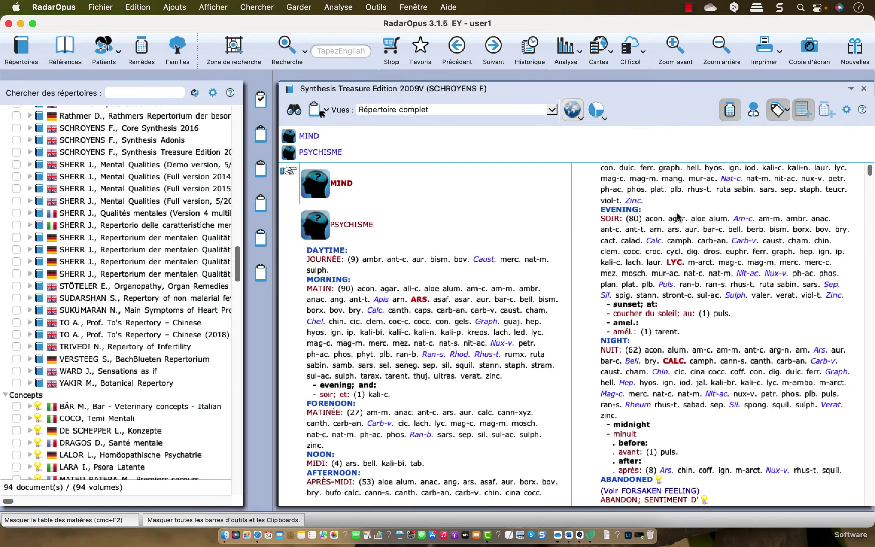
- Switch the repertory's main display language back to French
mouse_move(661, 224)
left_click(572, 110)
mouse_move(650, 130)
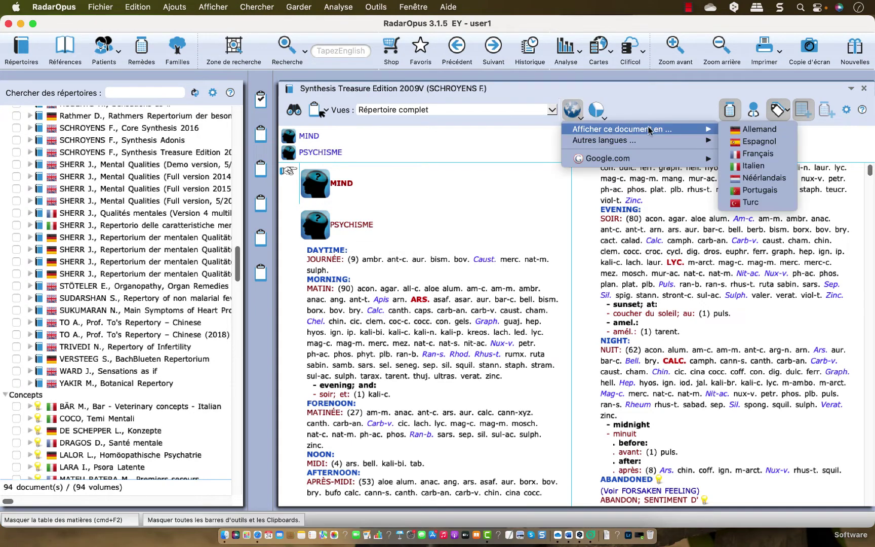
left_click(770, 155)
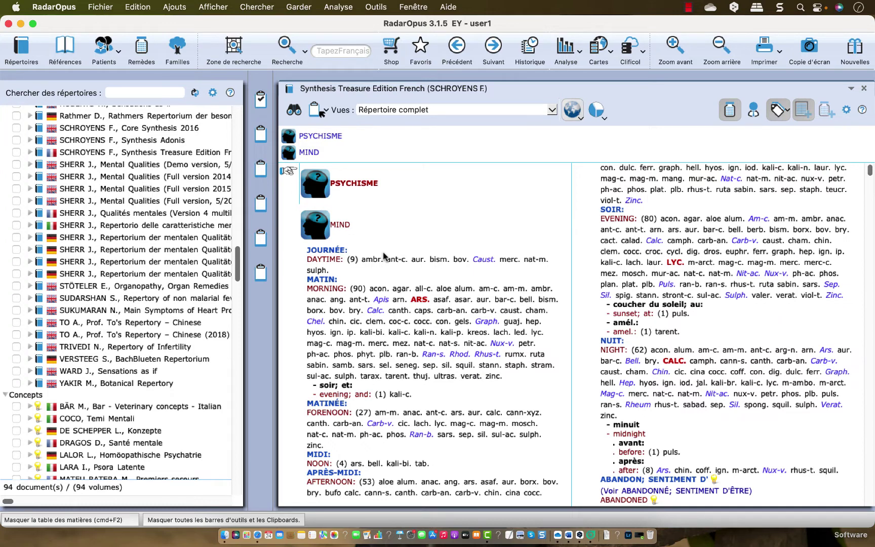
- Start a new search, set its language to English and enter the terms "vomit milk"
key("super+f")
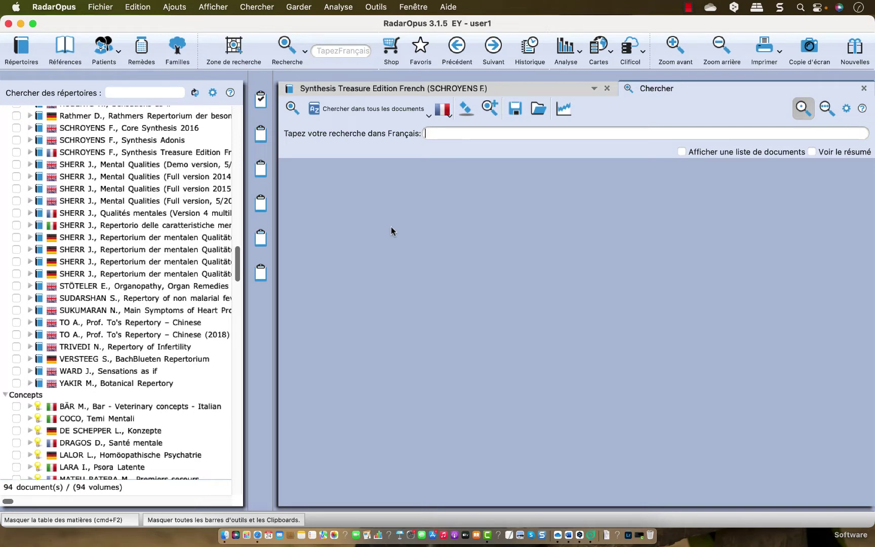
left_click(442, 110)
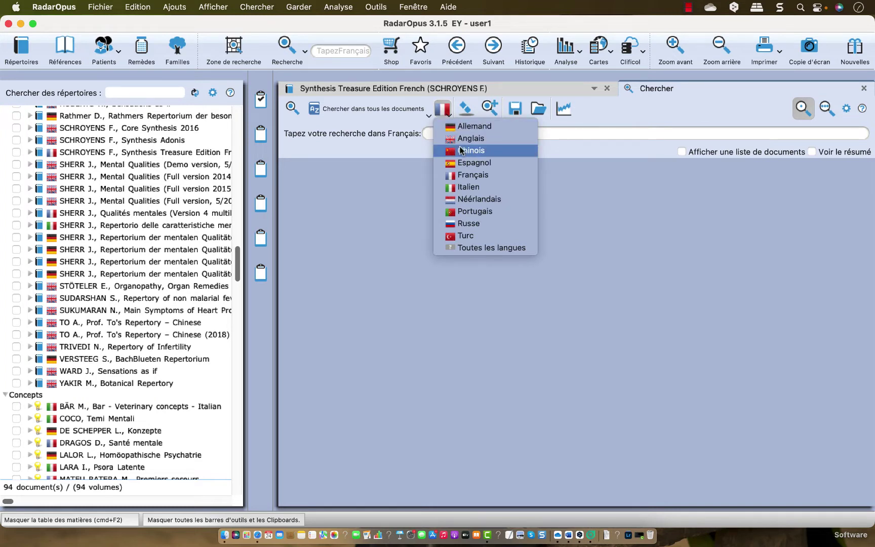
left_click(465, 140)
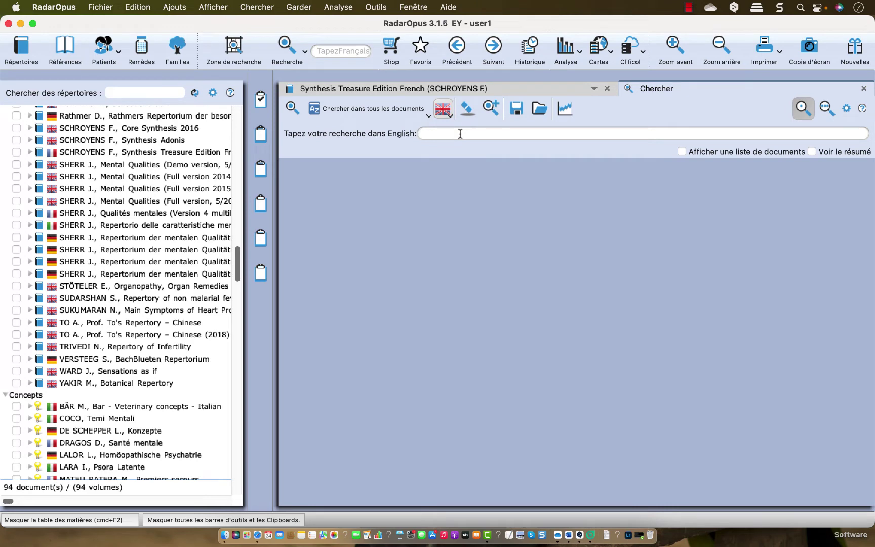
type("vomit")
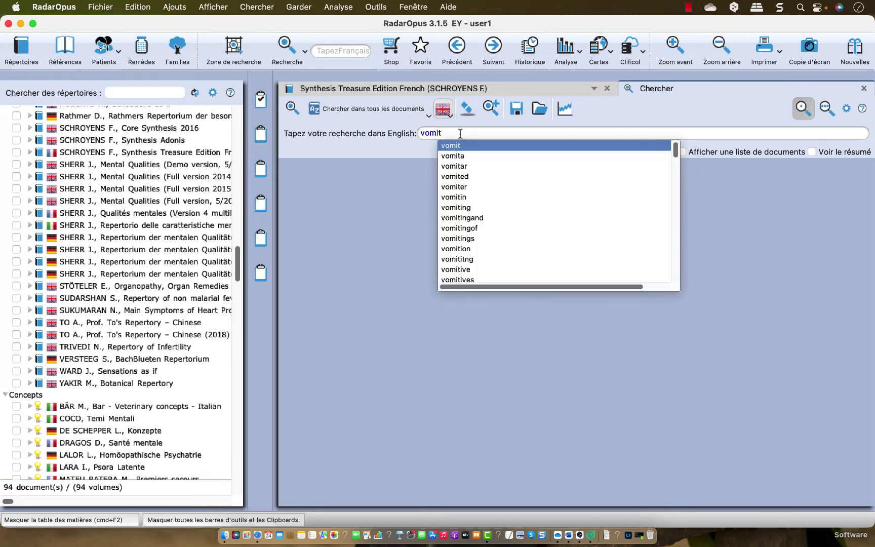
type(" milk")
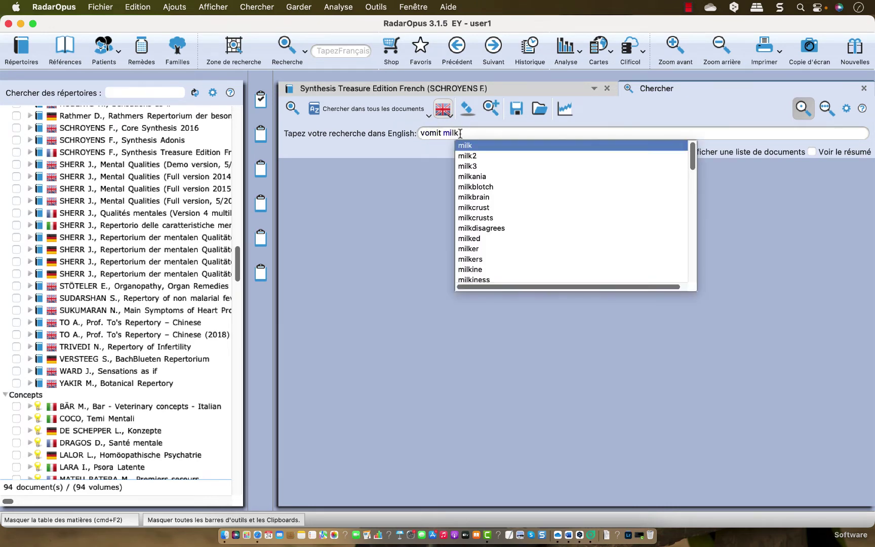
key("Escape")
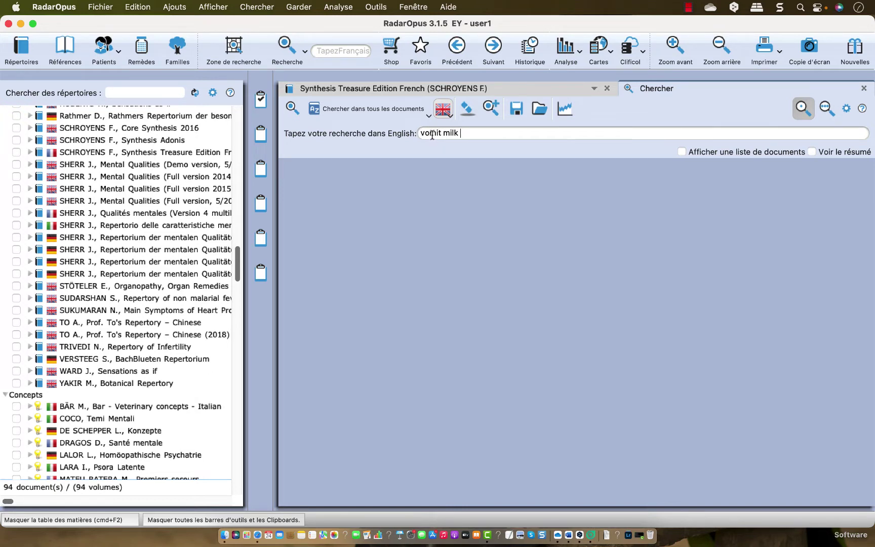
- Include the Roots and branches words for "vomit" in the search and check the default search options
left_click(443, 108)
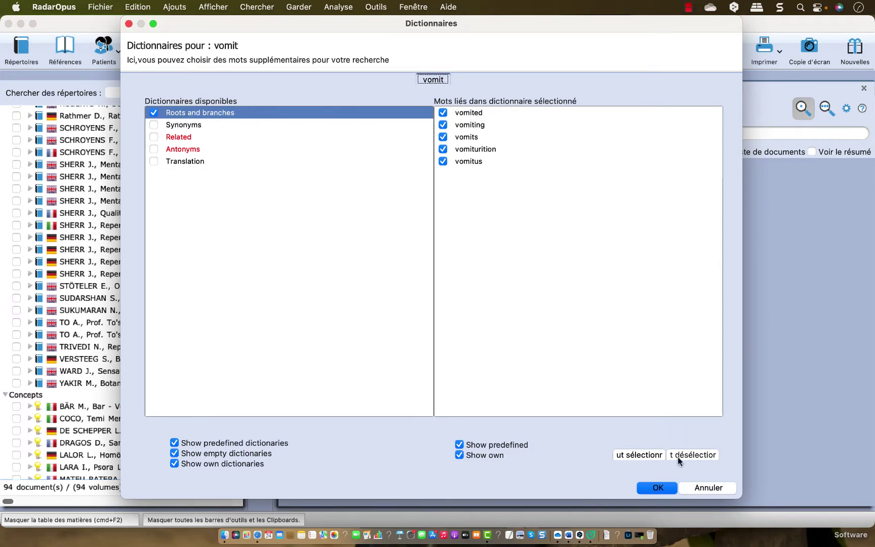
left_click(659, 487)
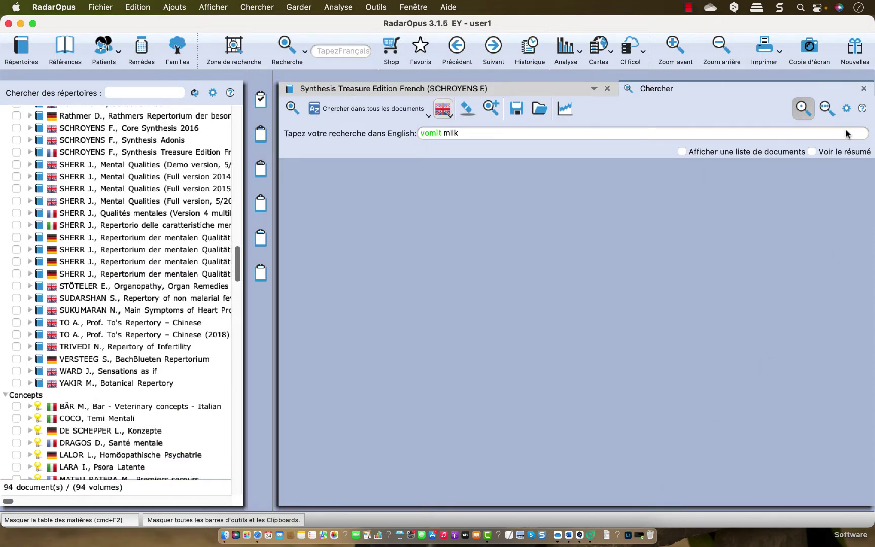
left_click(847, 109)
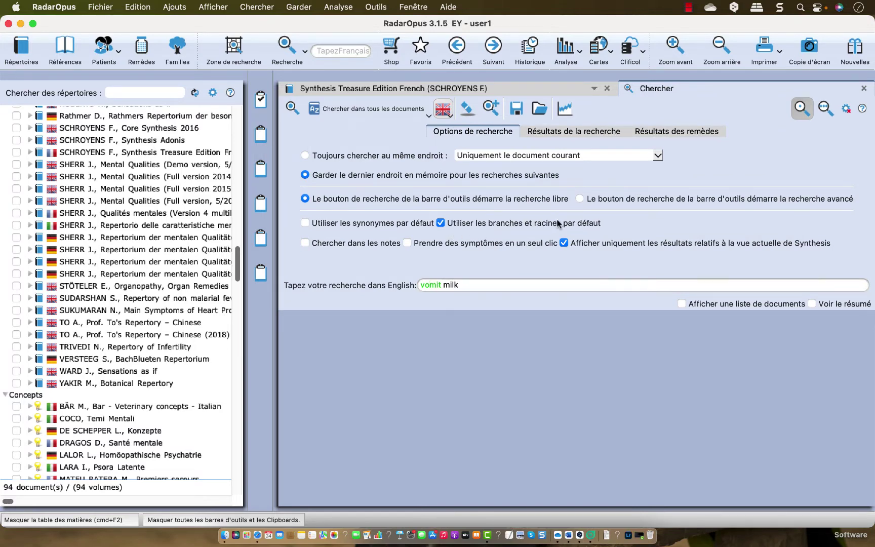
left_click(845, 109)
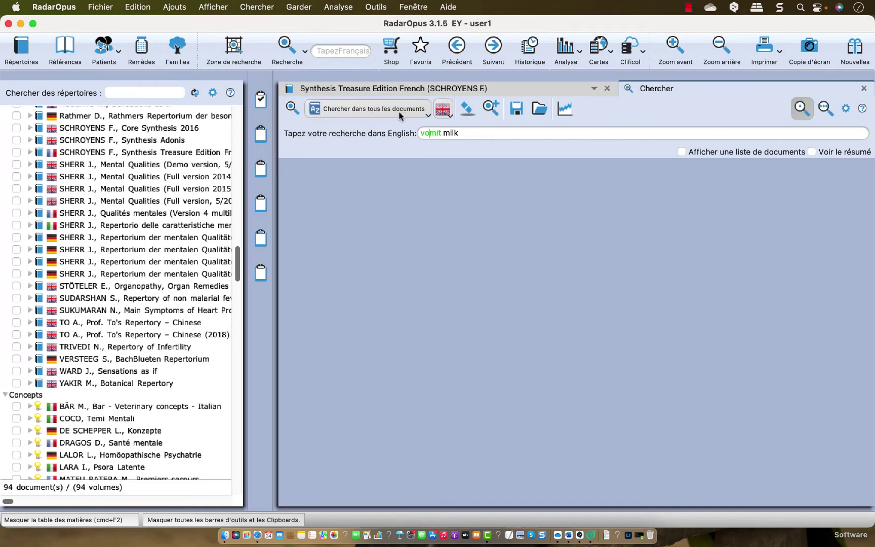
- Search all documents and open the Synthesis Adonis rubric "STOMACH - VOMITING - milk; after - mother's - shortly after nursing"
left_click(292, 111)
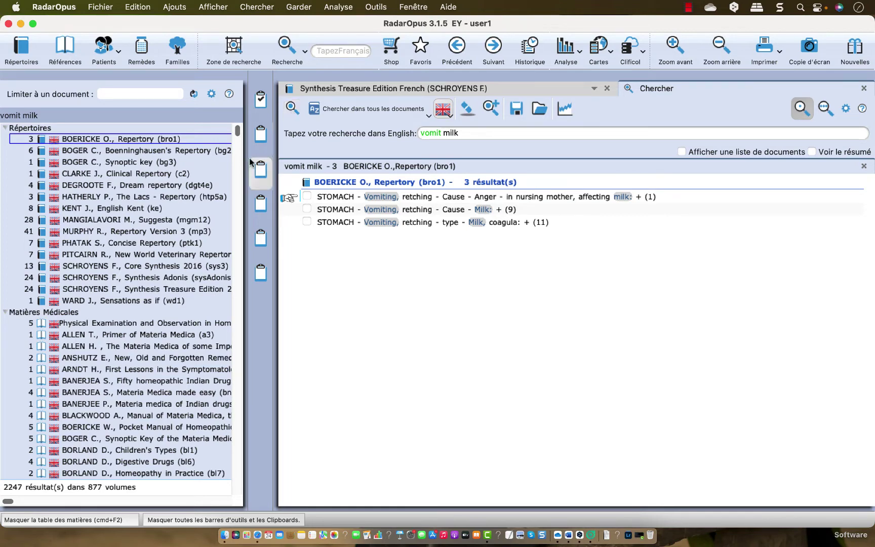
left_click(154, 282)
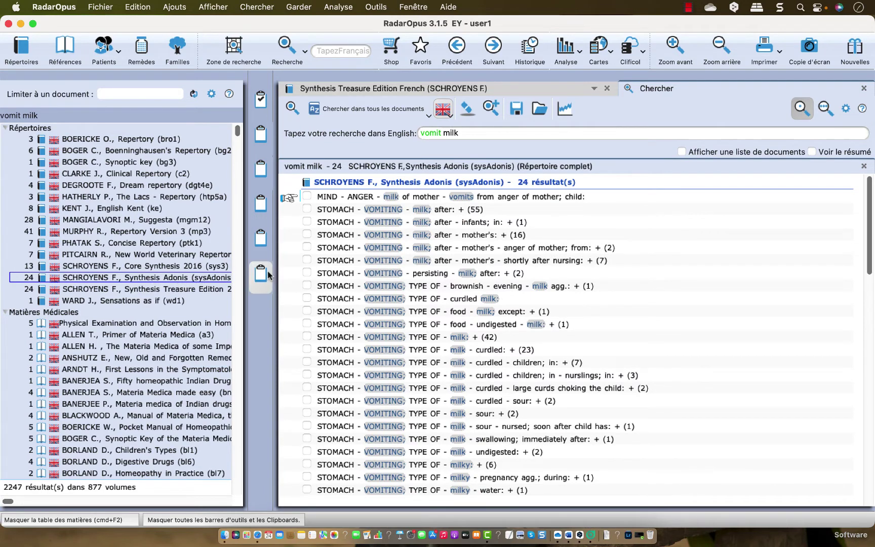
double_click(349, 264)
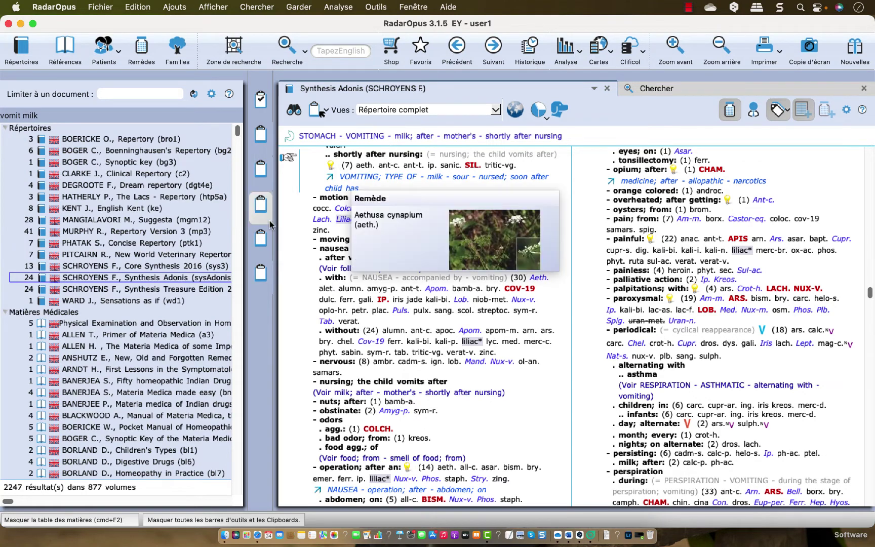
- Open the rubric "STOMACH - VOMITING; TYPE OF - curdled milk" from the Synthesis Treasure Edition 2009V search results
left_click(195, 290)
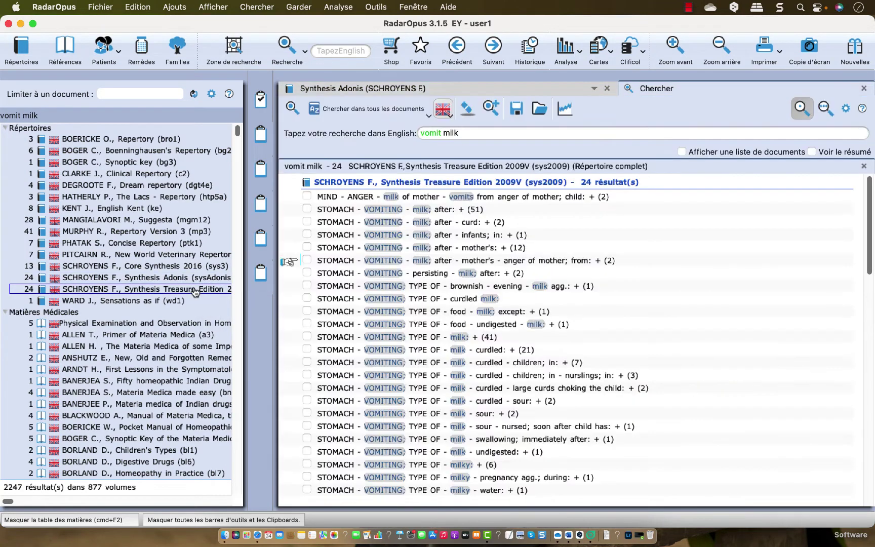
double_click(386, 298)
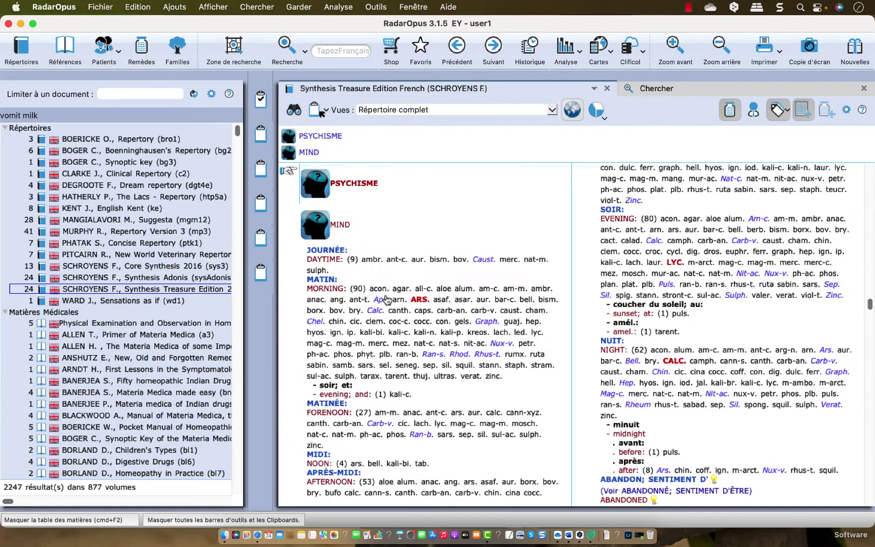
scroll(363, 215, "up", 2)
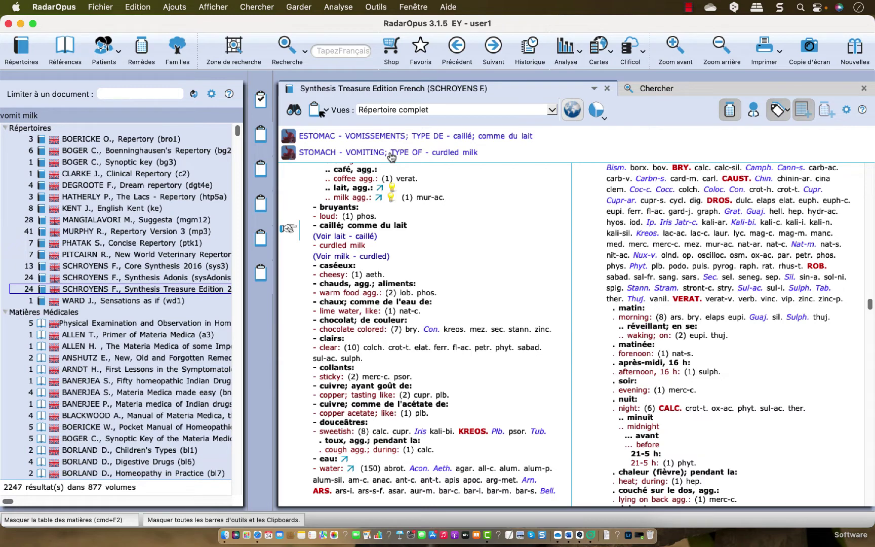
- Open the Synthesis Adonis rubric "STOMACH - VOMITING - milk; after - infants; in" from the results and add French as an additional language
left_click(211, 279)
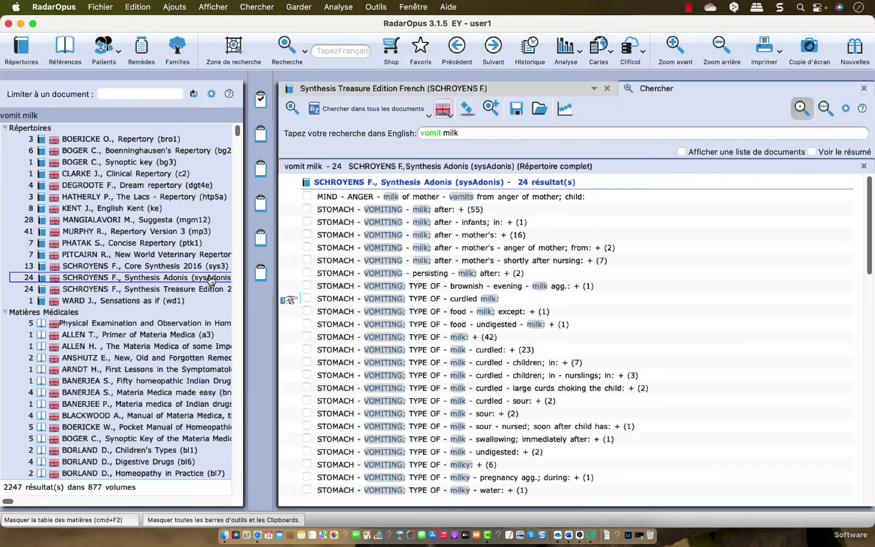
double_click(444, 222)
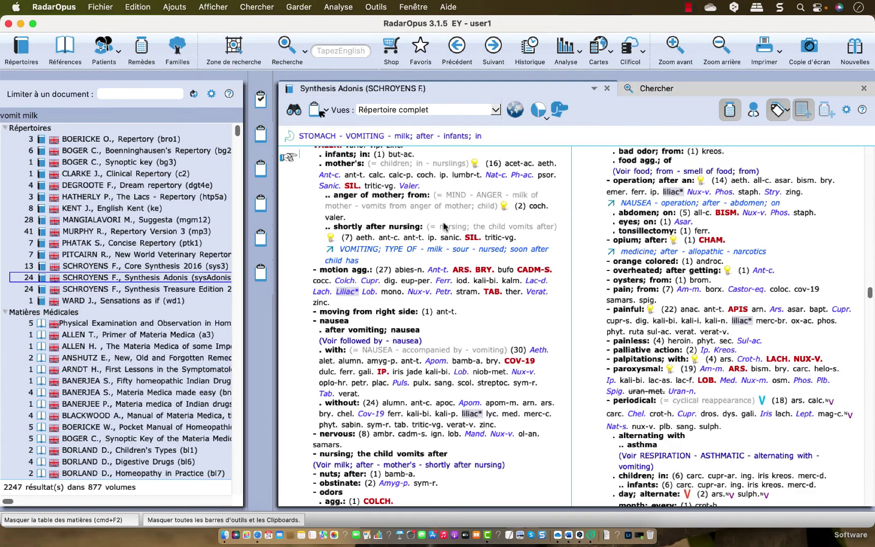
left_click(516, 110)
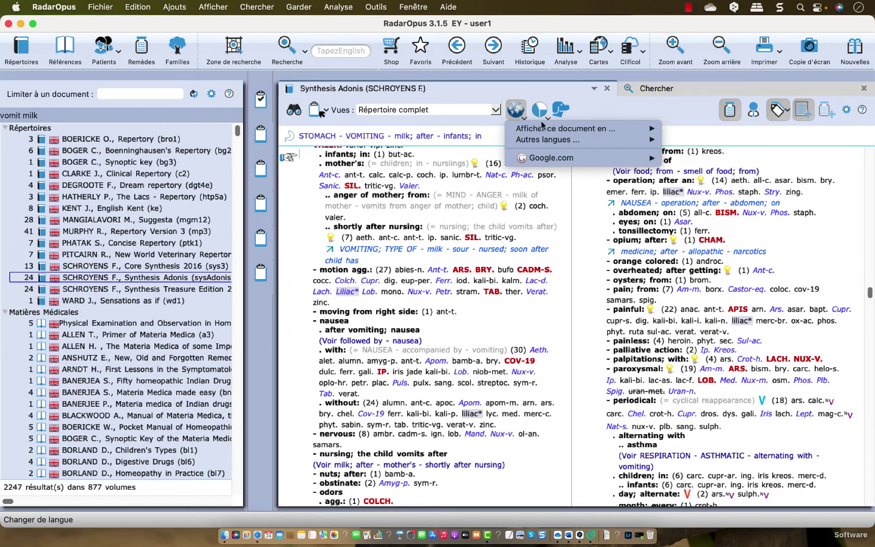
mouse_move(641, 144)
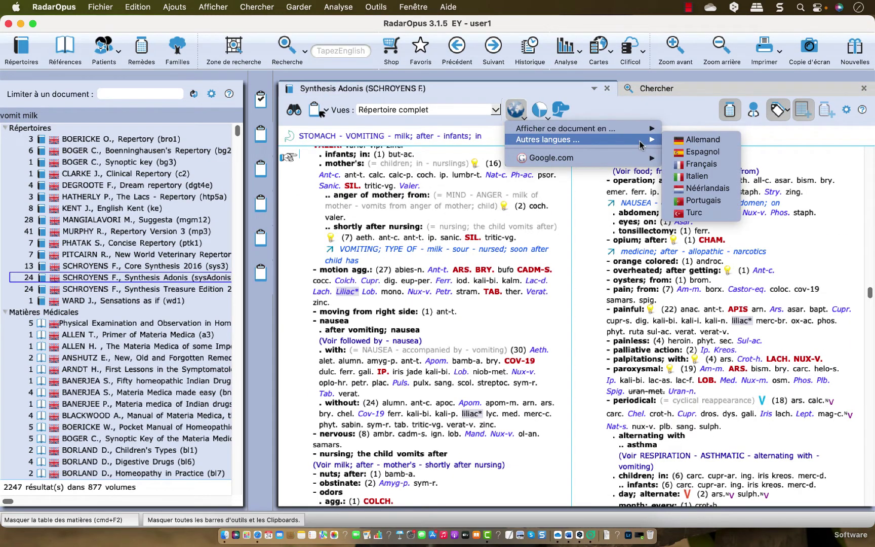
left_click(710, 164)
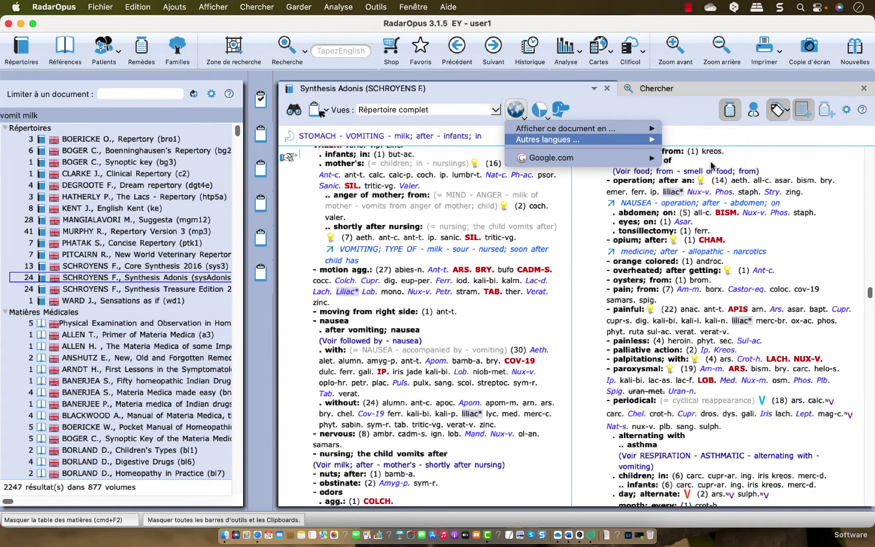
- Switch the main display language of Synthesis Adonis to French
left_click(514, 109)
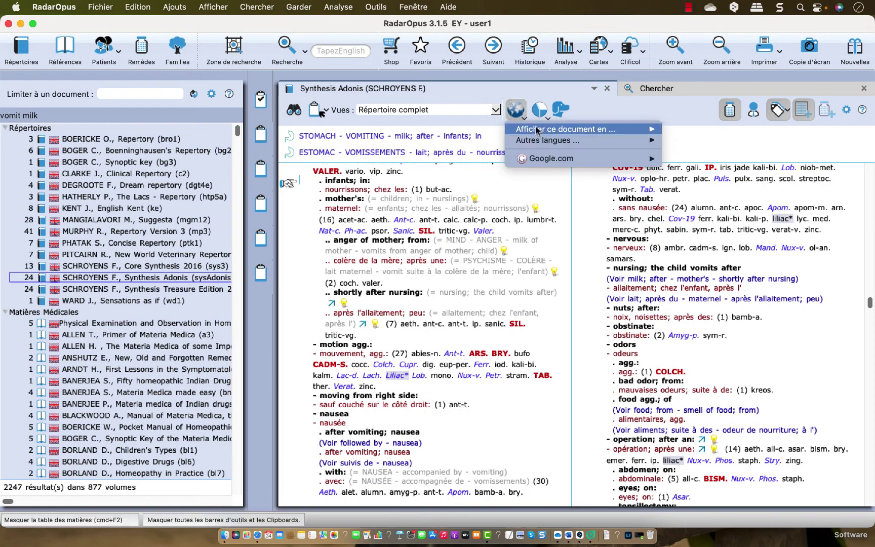
mouse_move(590, 129)
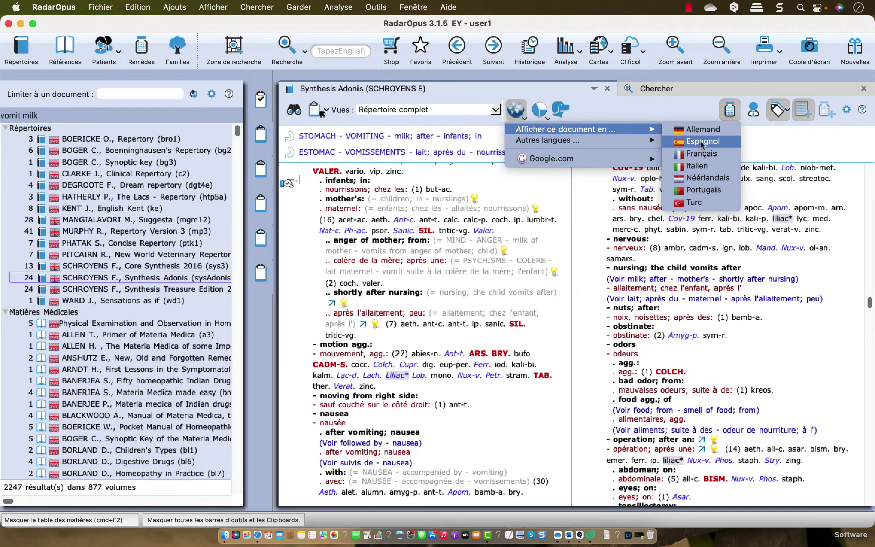
left_click(702, 154)
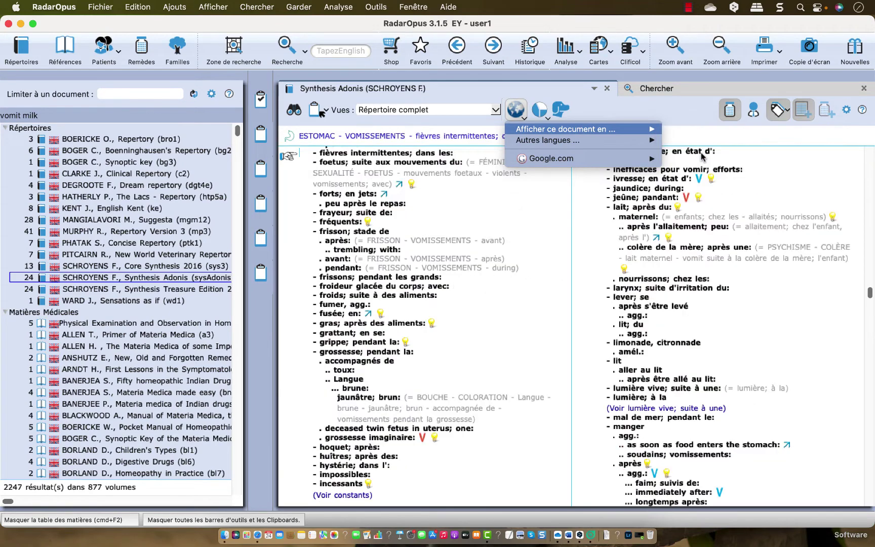
- Return to the search, run the English "vomit milk" query again and select the Synthesis Adonis results
left_click(699, 89)
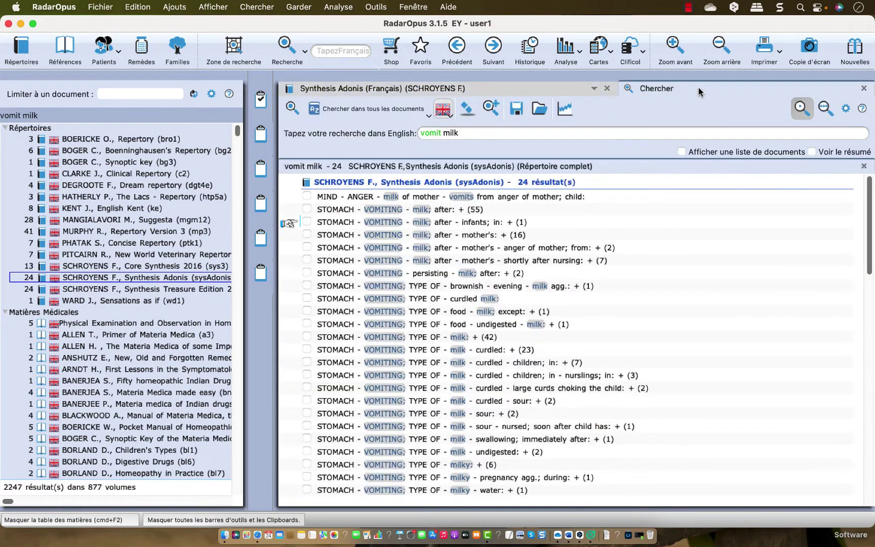
left_click(291, 107)
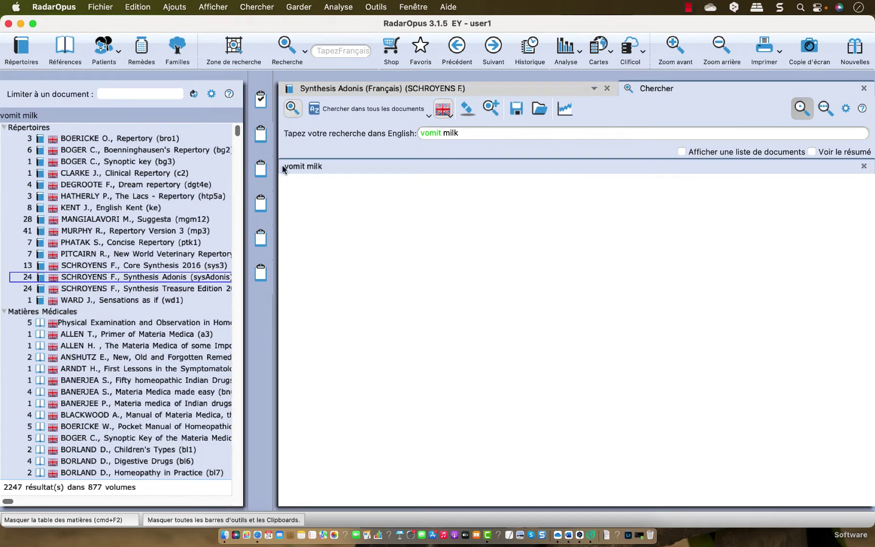
left_click(194, 278)
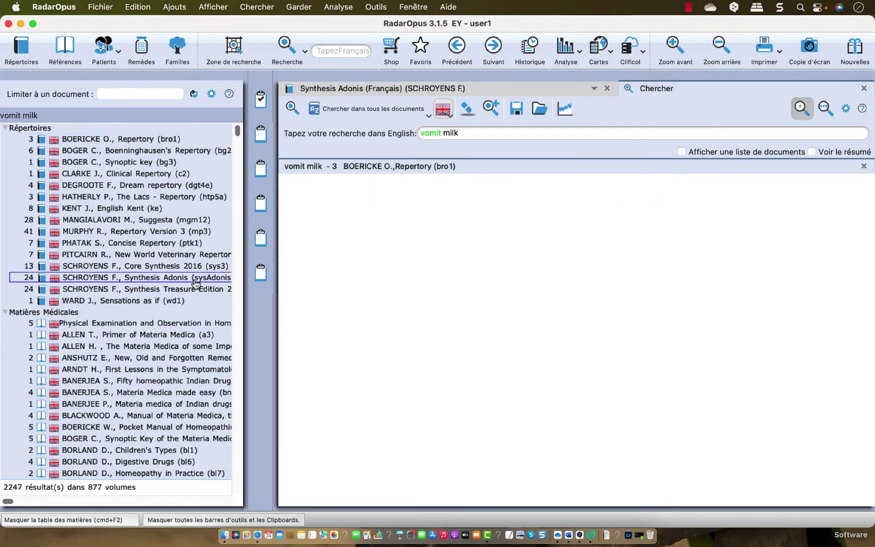
- Open the rubric "STOMACH - VOMITING; TYPE OF - milk - undigested" from the Synthesis Adonis results and review the neighbouring milk rubrics
scroll(362, 362, "down", 10)
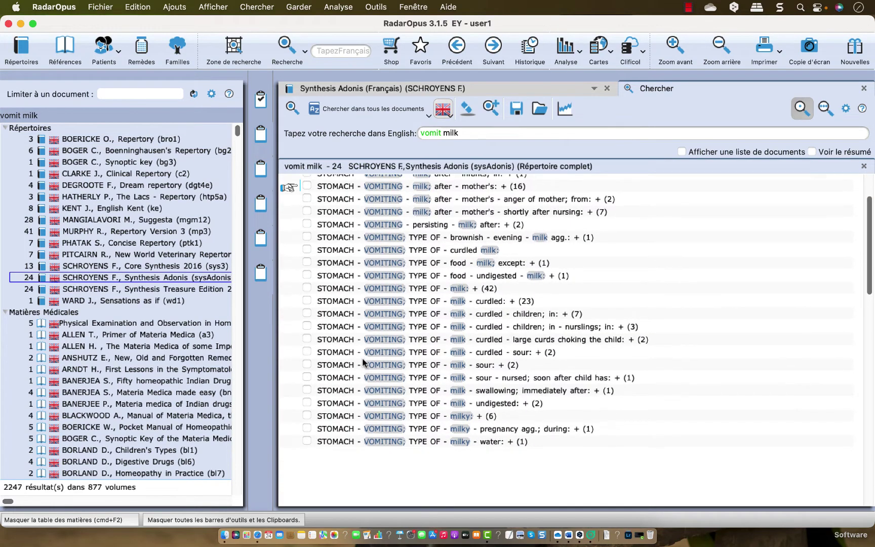
scroll(363, 363, "up", 3)
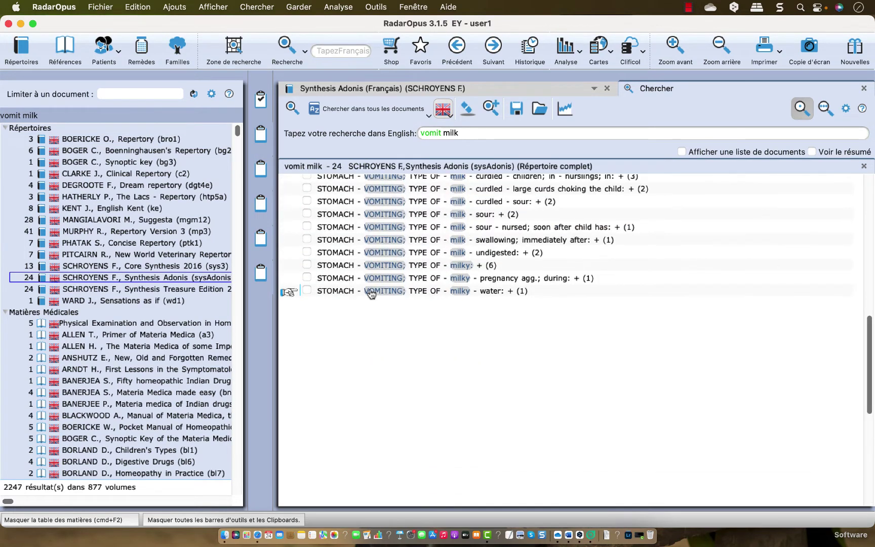
double_click(374, 255)
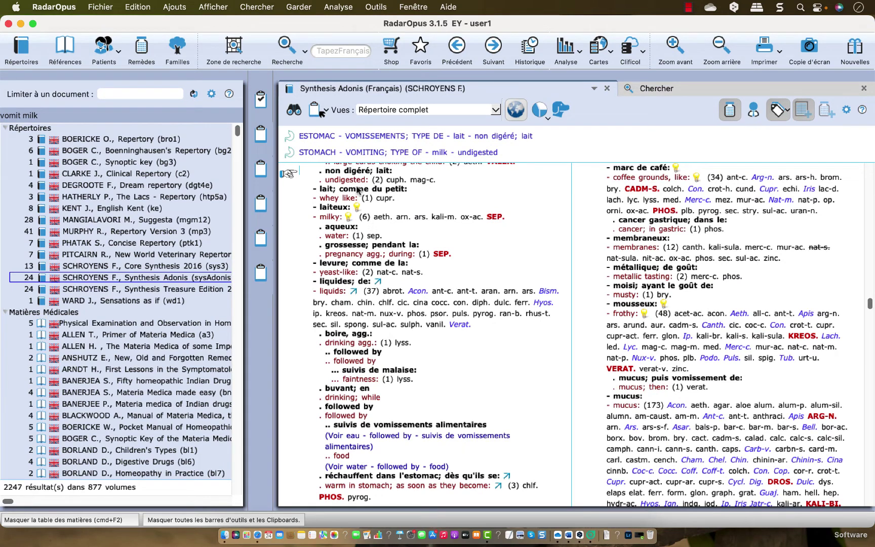
scroll(358, 189, "up", 3)
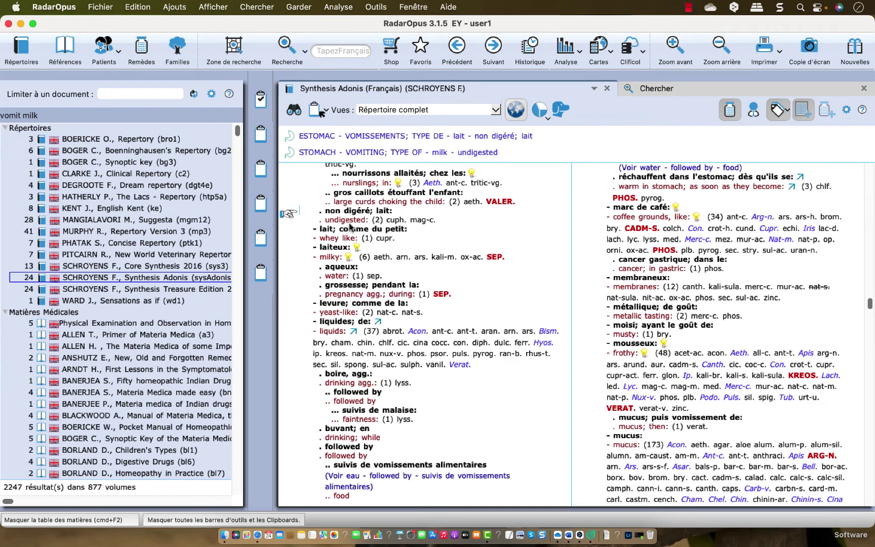
scroll(351, 227, "up", 10)
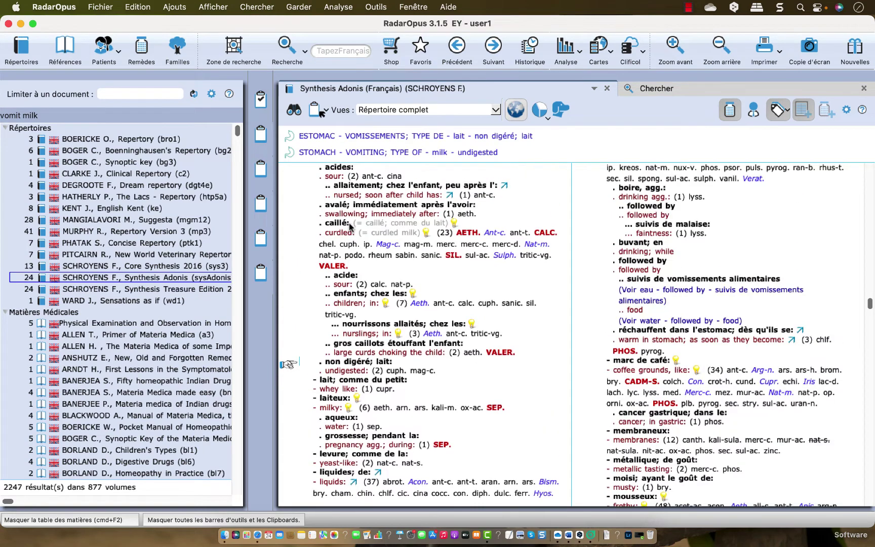
scroll(350, 227, "up", 1)
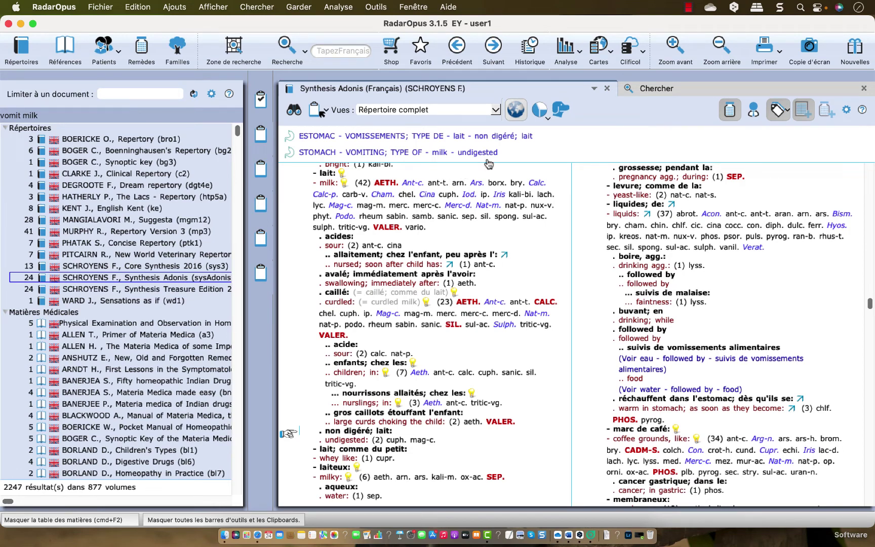
- Switch the main display language of Synthesis Adonis back to English, with French as the additional language
left_click(516, 109)
mouse_move(583, 129)
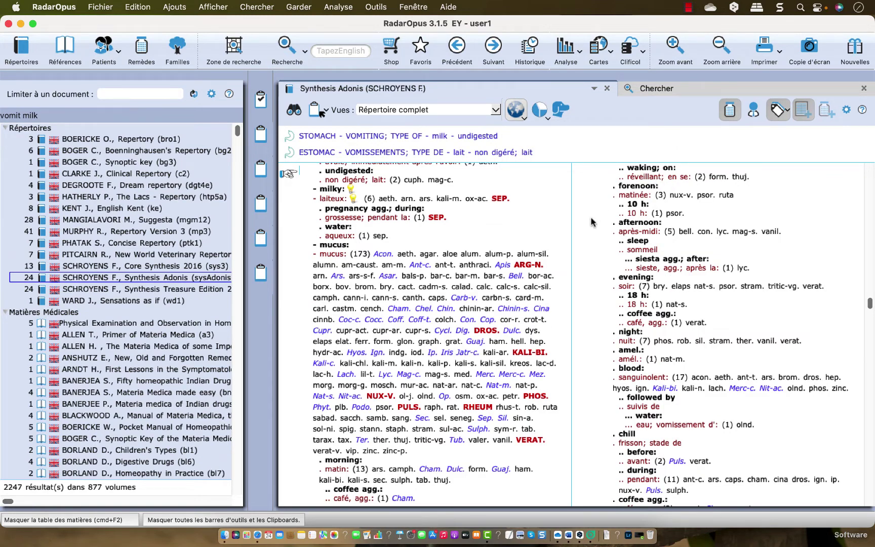
mouse_move(519, 273)
mouse_move(513, 298)
- Return to the search, clear the English query and change the search language to French
key("Escape")
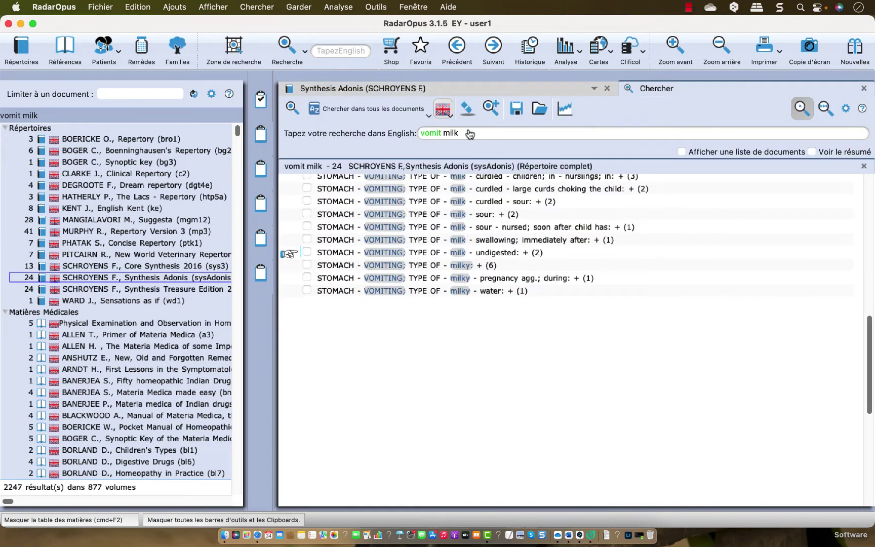
left_click(467, 110)
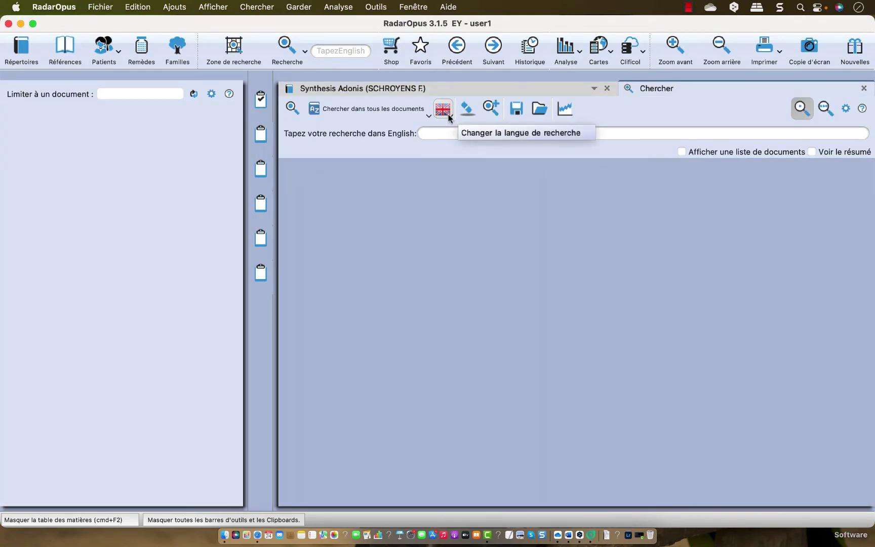
left_click(446, 116)
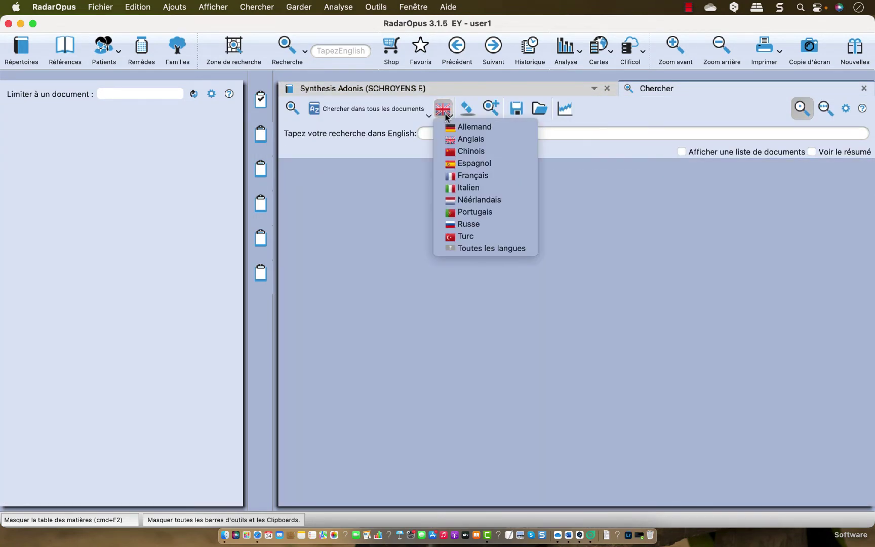
left_click(477, 172)
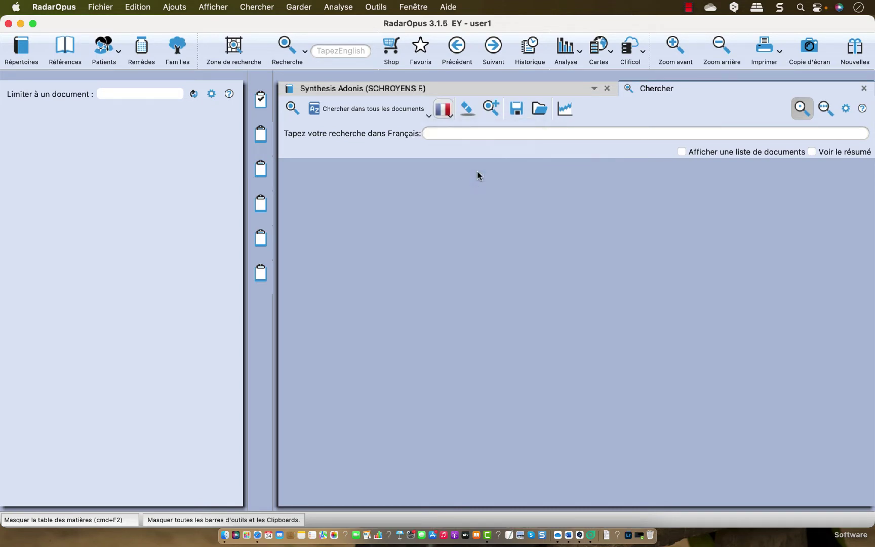
- Check the French wording in Synthesis Adonis and enter "vomissement avaler lait" as the French search query
left_click(432, 90)
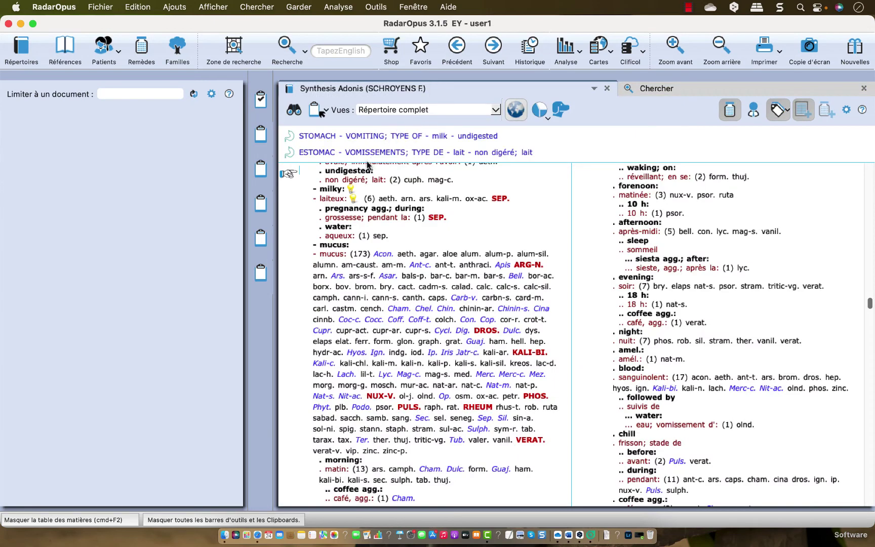
left_click(667, 87)
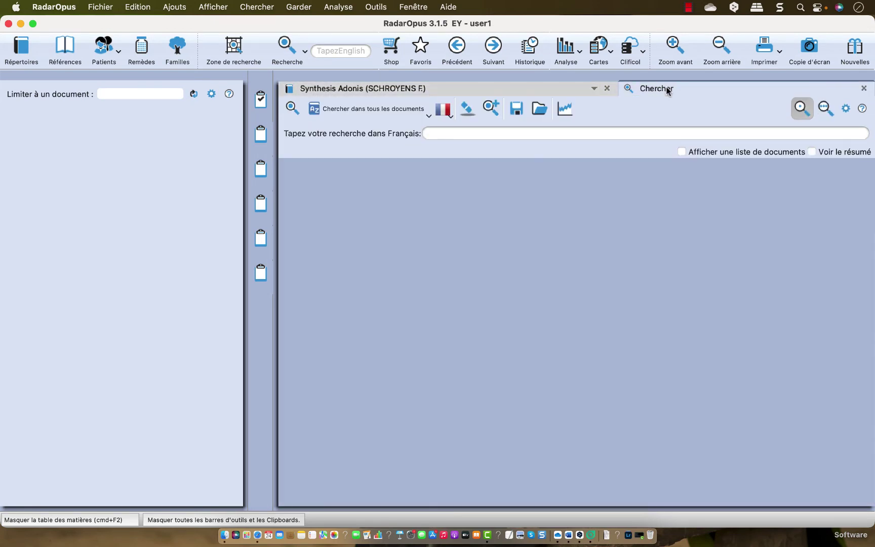
left_click(478, 130)
type("vomissement")
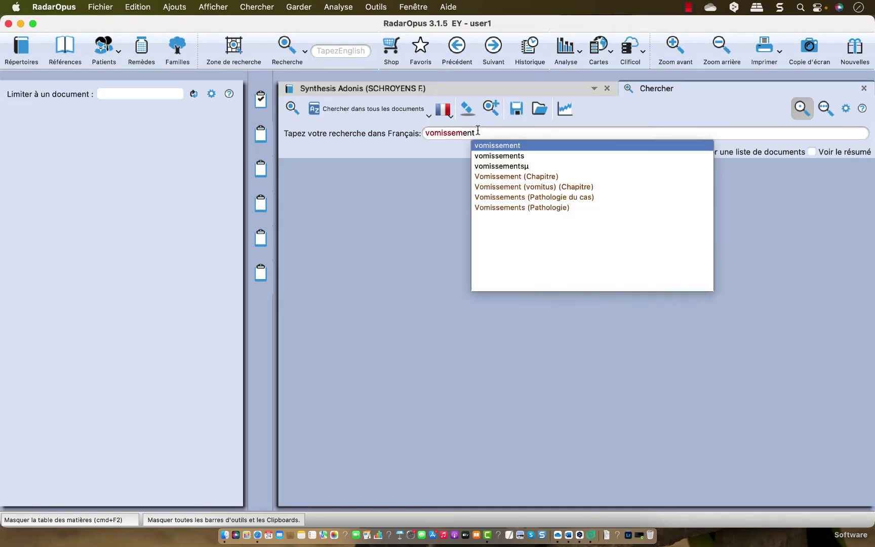
type(" ava")
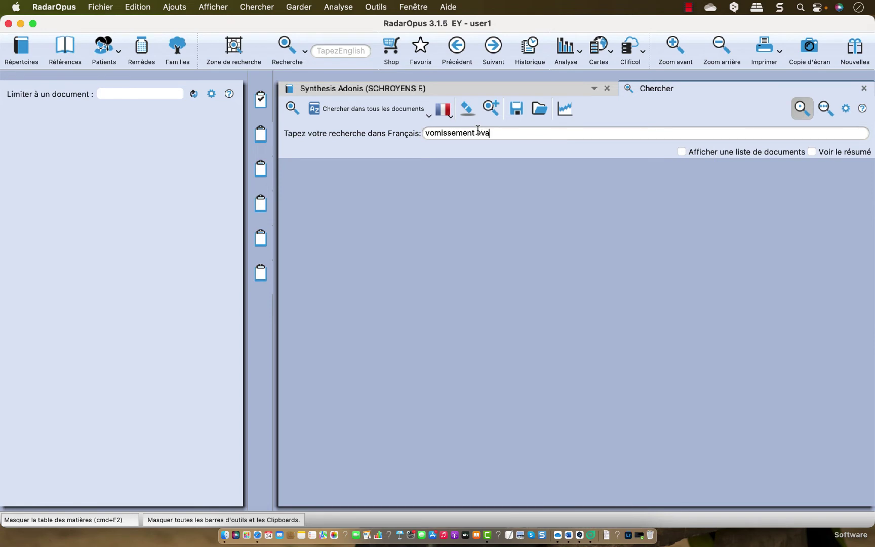
type("ler")
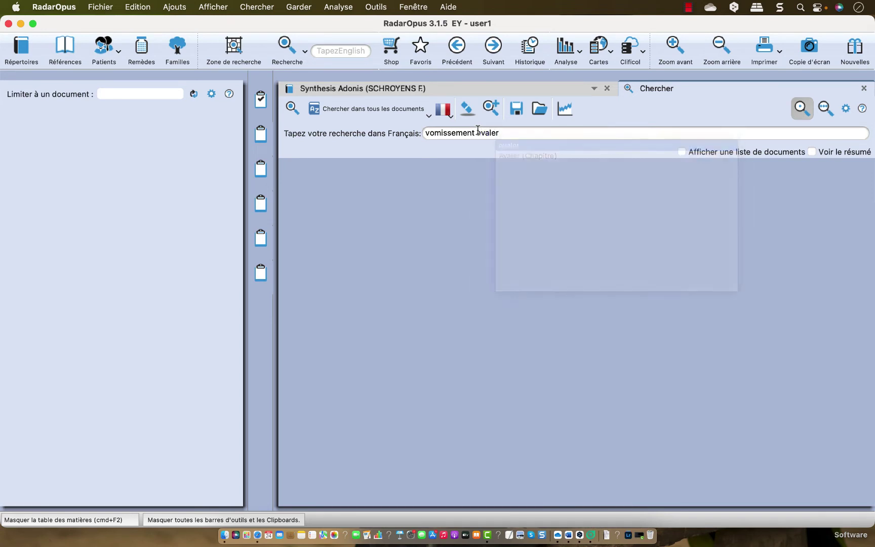
type(" lait")
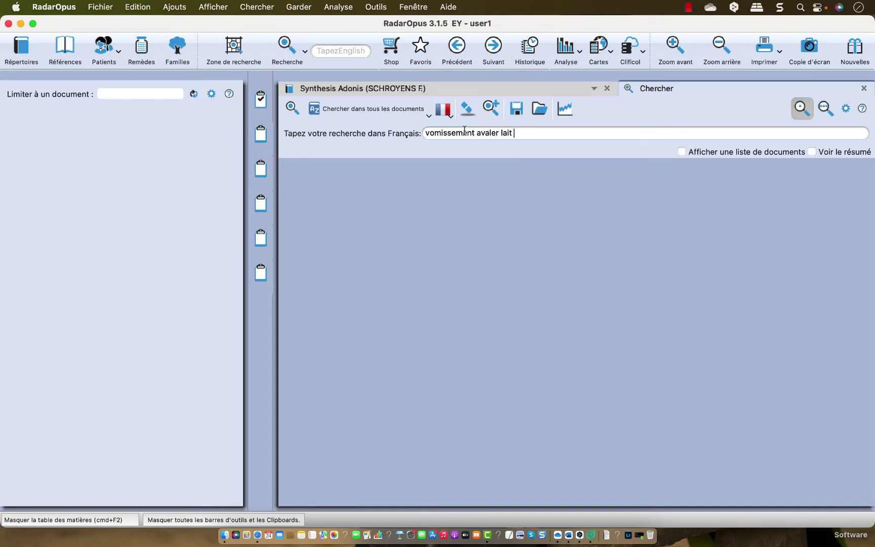
- Include all related words from the "Racines et branches" dictionary for each query word: vomissement, avaler and lait
double_click(464, 132)
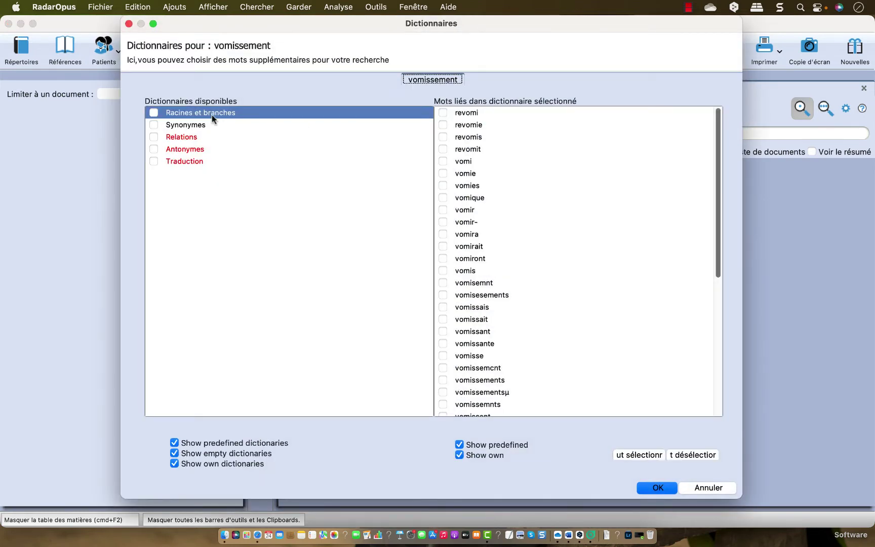
left_click(154, 112)
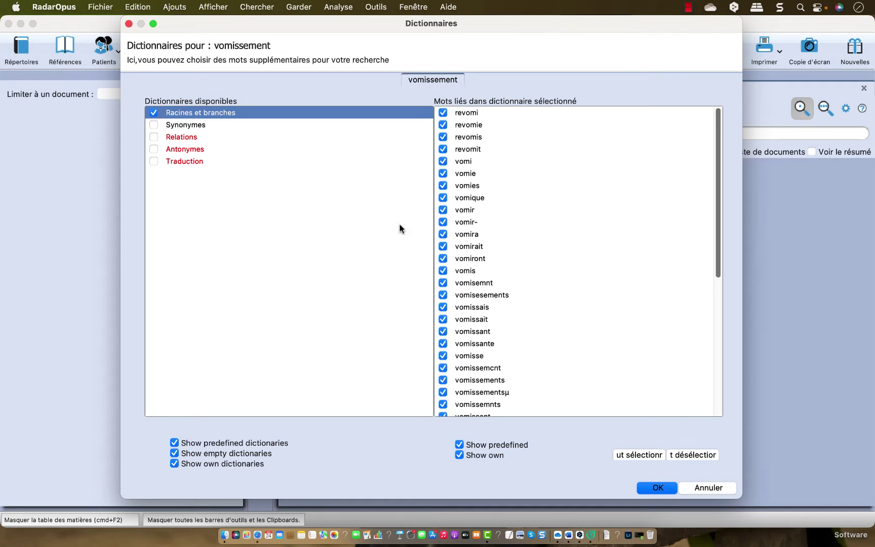
left_click(649, 487)
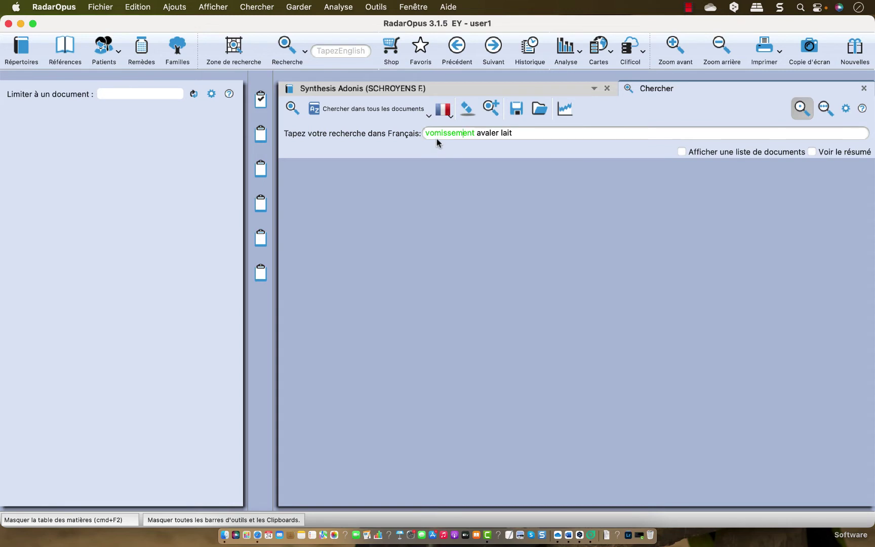
double_click(483, 134)
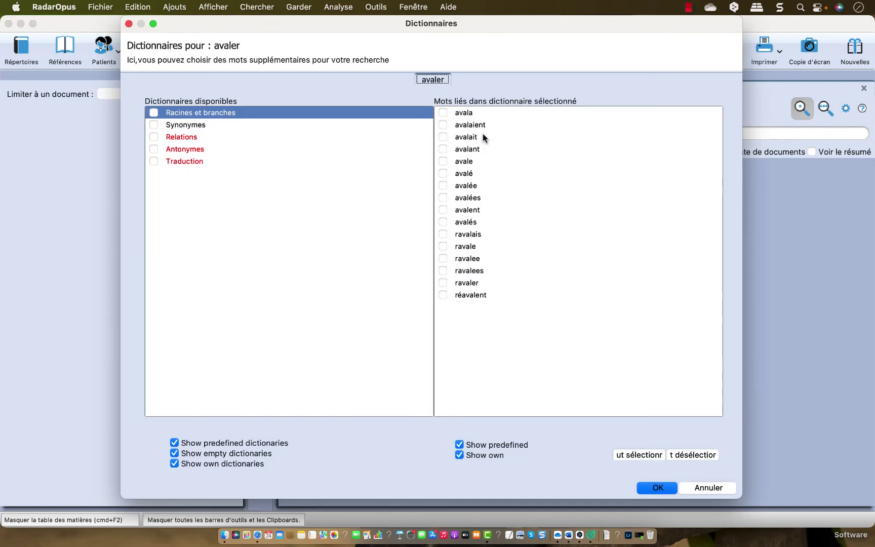
left_click(155, 113)
left_click(652, 488)
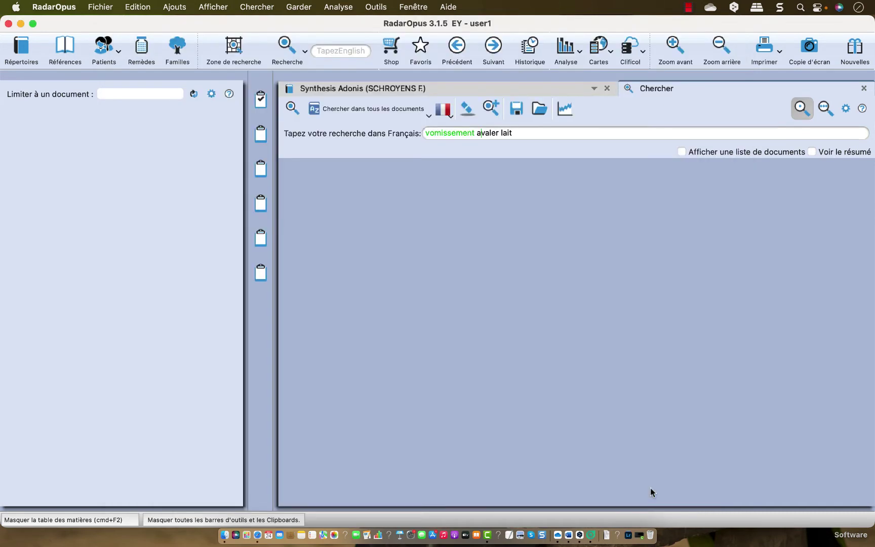
double_click(509, 131)
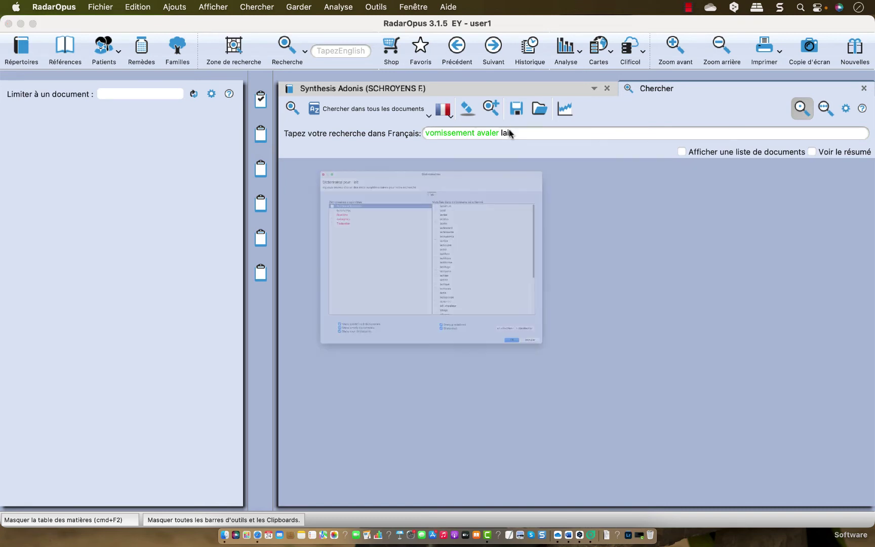
left_click(154, 113)
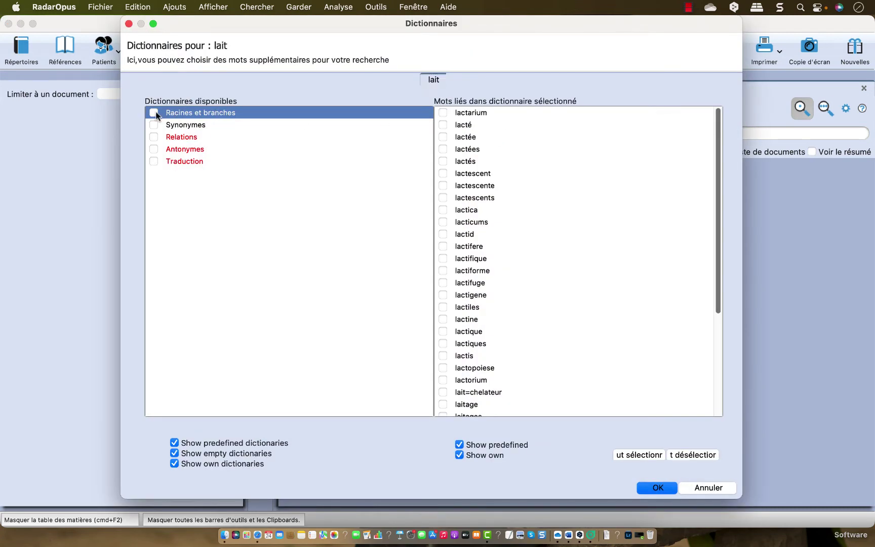
left_click(658, 488)
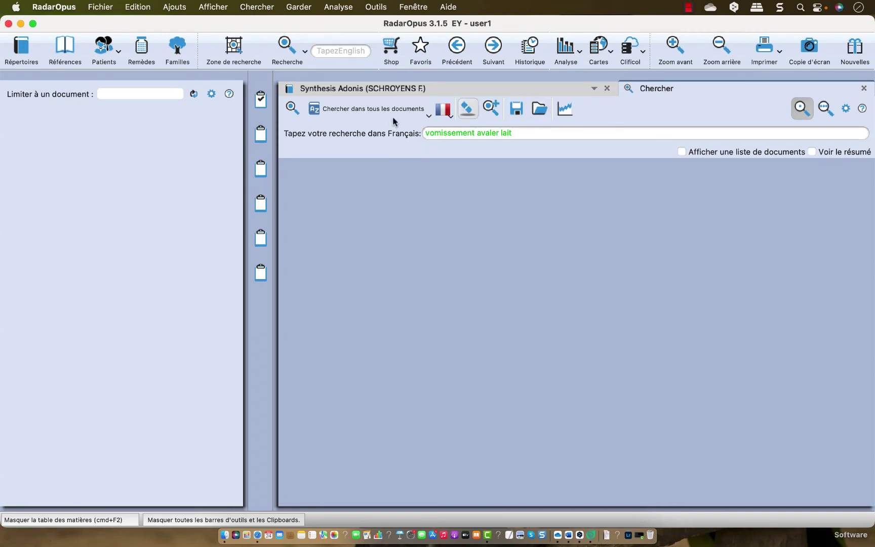
- Run the search, view the Synthesis Adonis rubric "ESTOMAC - VOMISSEMENTS; TYPE DE - lait - avalé; immédiatement après l'avoir" and return to the results
left_click(291, 113)
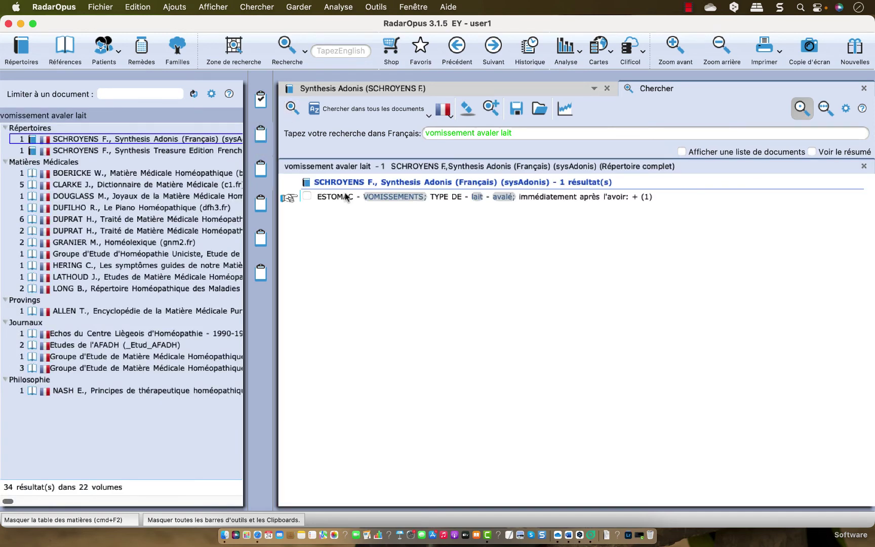
left_click(403, 202)
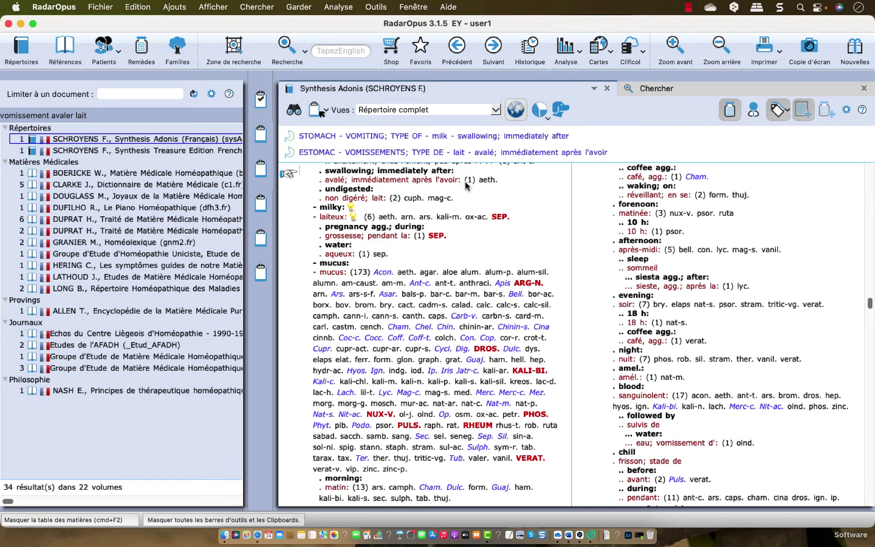
scroll(465, 185, "up", 5)
scroll(465, 180, "up", 2)
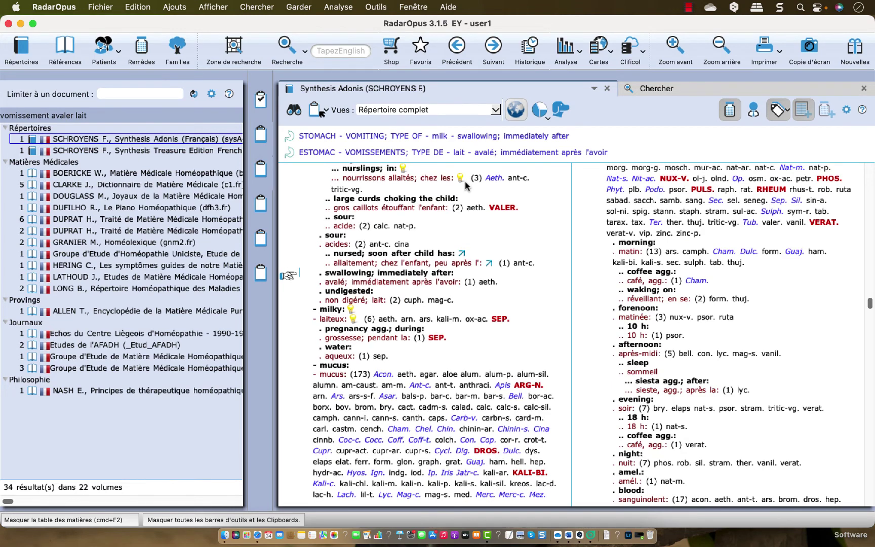
left_click(654, 91)
- Try limiting the search to the current document only, and set the scope back to all documents
left_click(390, 109)
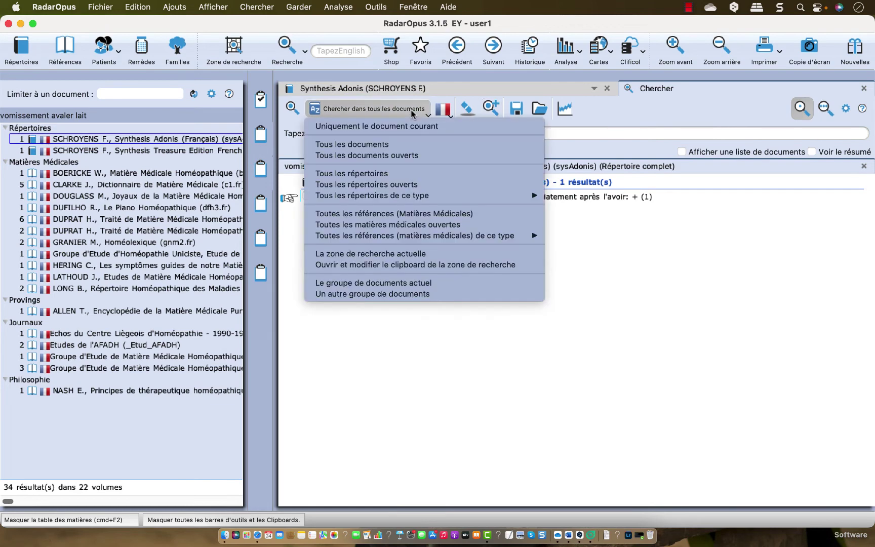
left_click(394, 128)
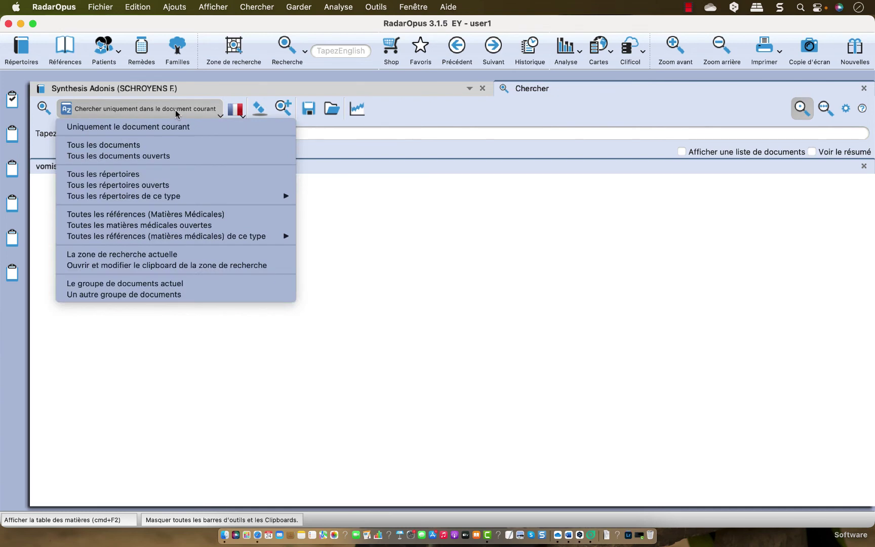
left_click(166, 144)
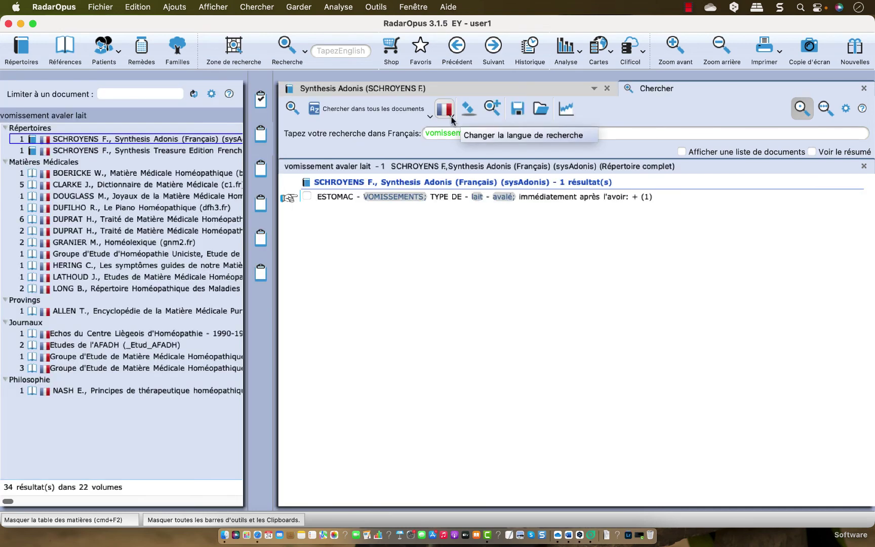